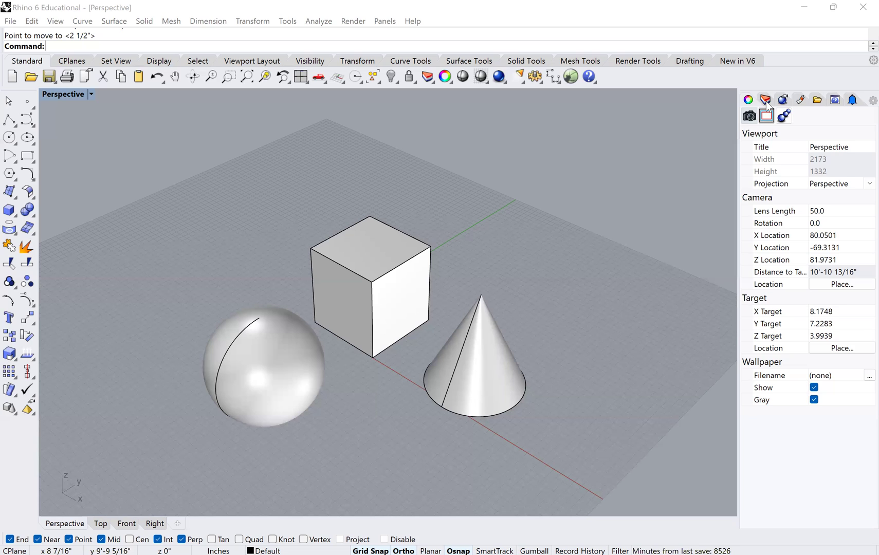
# Show the layers list and make Layer 02 the current layer instead of Default.
pyautogui.click(766, 101)
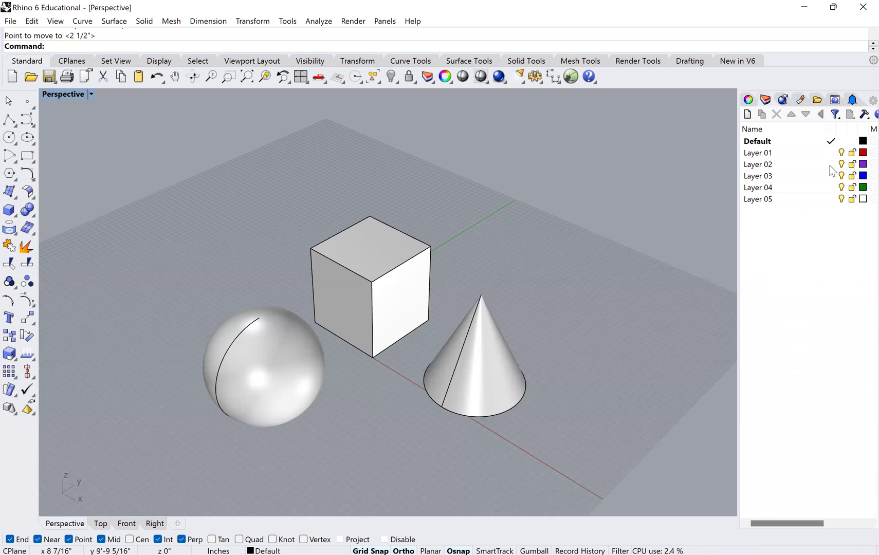
pyautogui.click(825, 165)
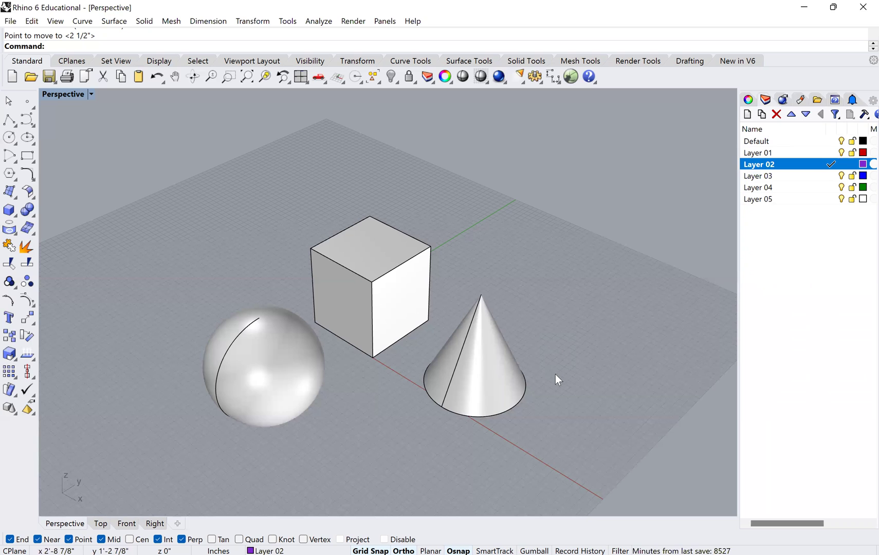
# Draw a small box on Layer 02 in front of the sphere and cone in Perspective.
pyautogui.press('Return')
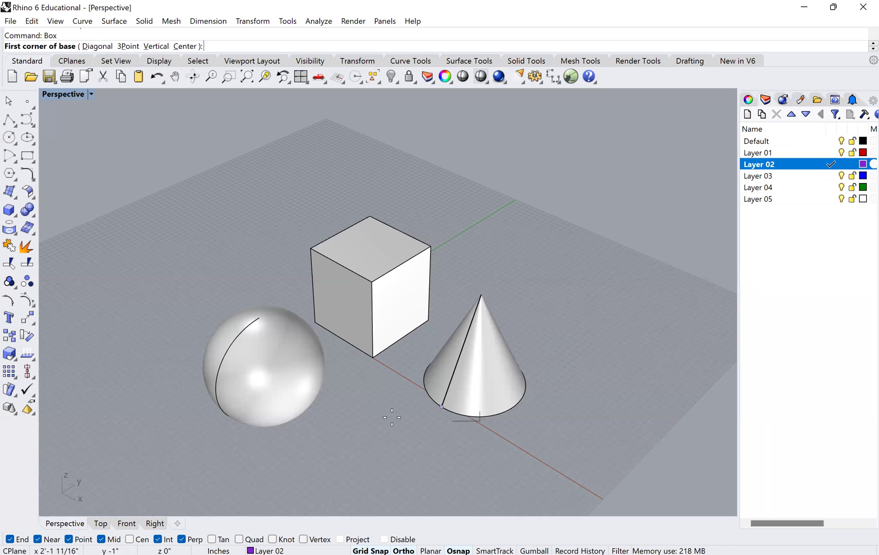
pyautogui.click(376, 408)
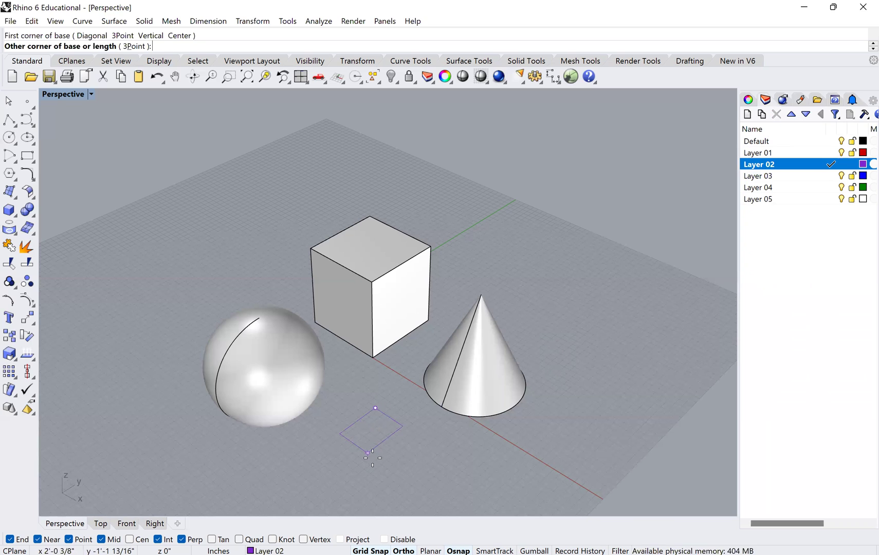
pyautogui.click(373, 458)
pyautogui.click(362, 417)
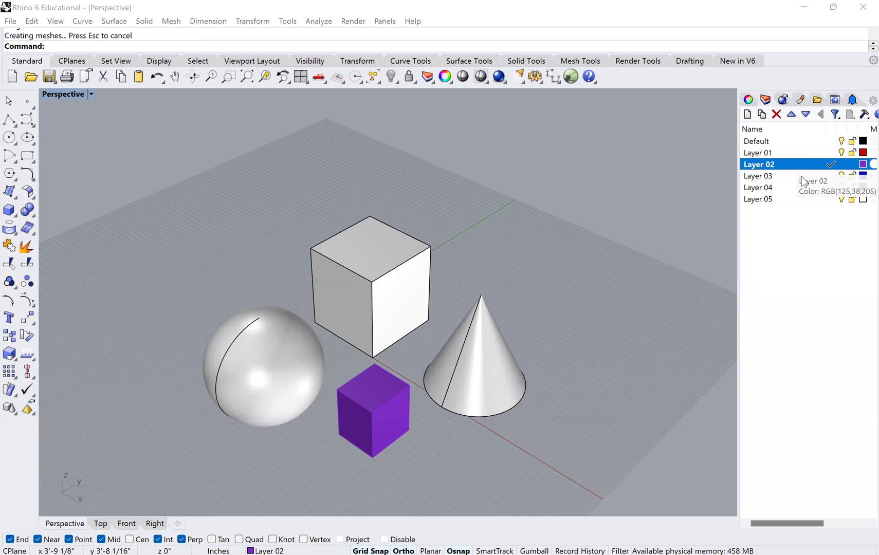
# Change Layer 02's colour to magenta.
pyautogui.click(862, 165)
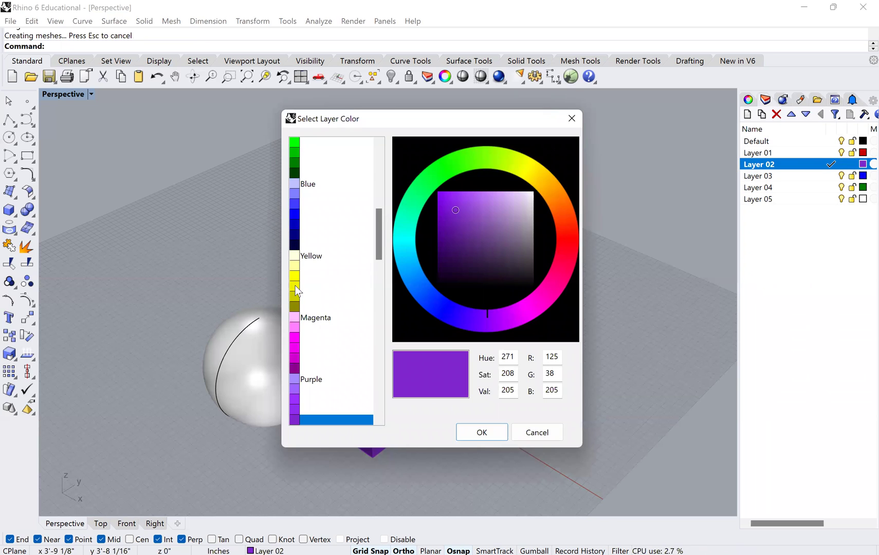
pyautogui.click(293, 357)
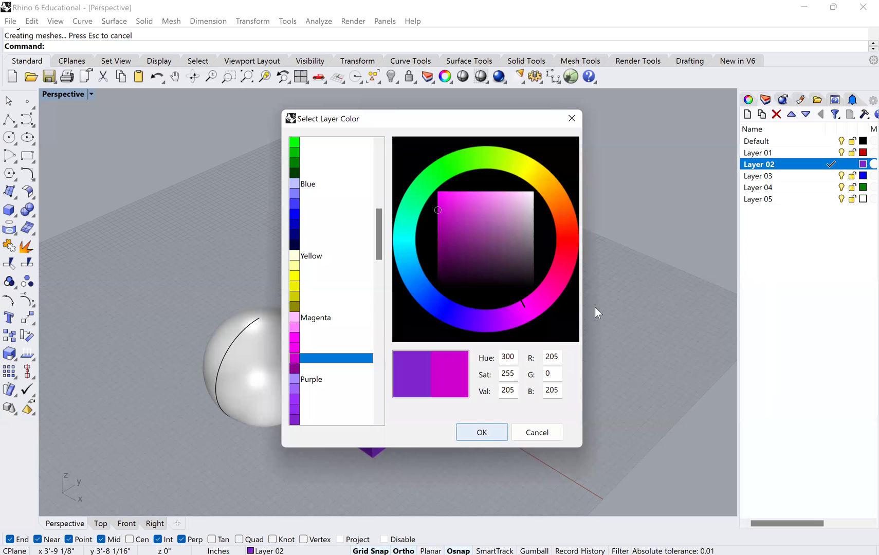
pyautogui.press('Return')
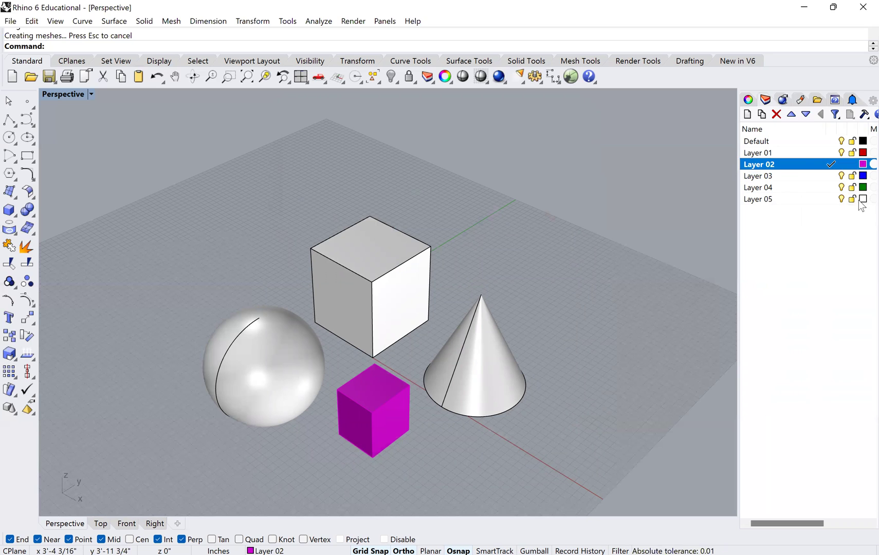
pyautogui.click(93, 92)
pyautogui.click(88, 158)
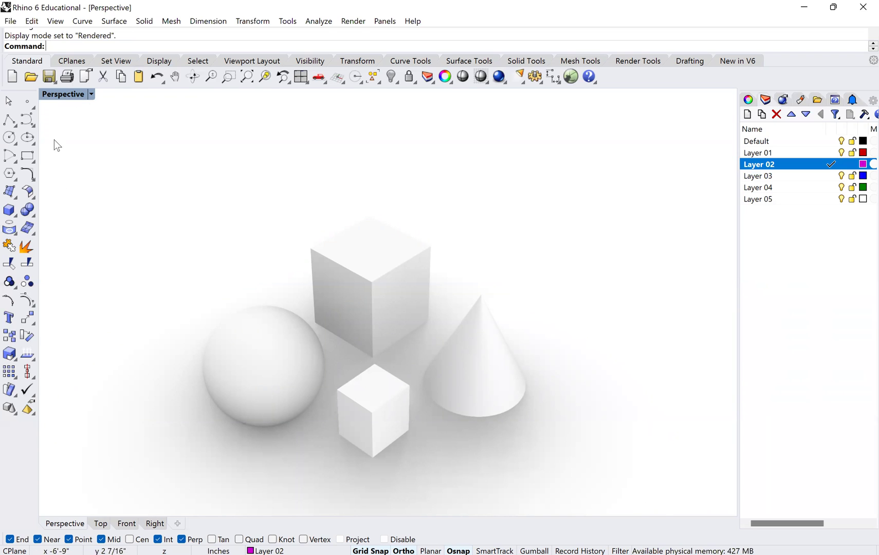
pyautogui.click(91, 94)
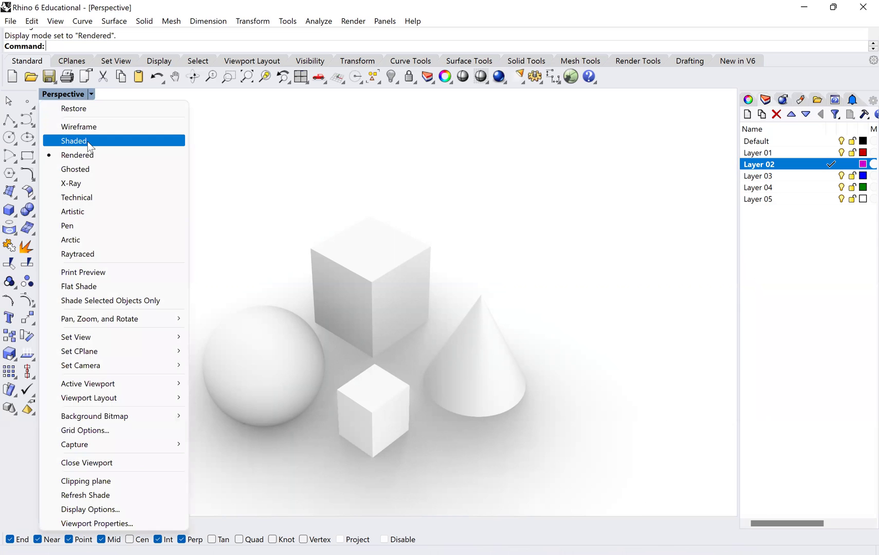
pyautogui.click(87, 142)
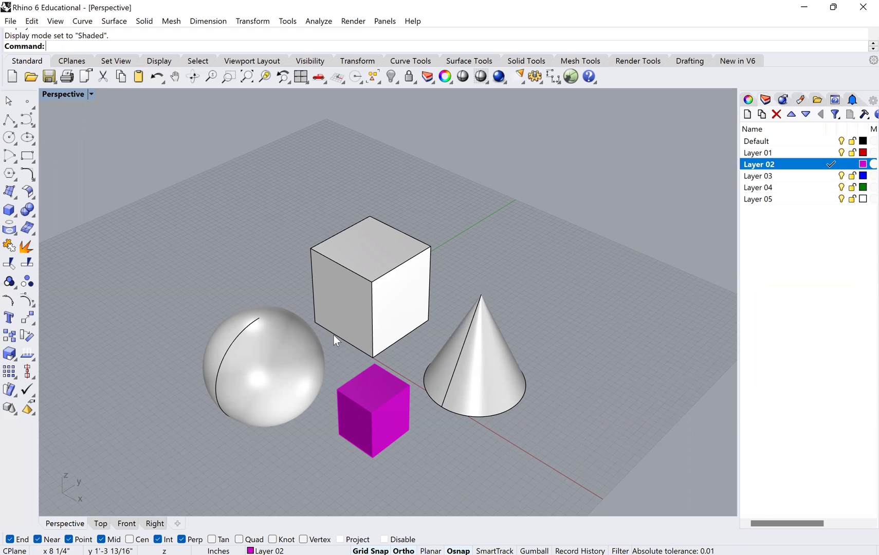
# Move the sphere onto Layer 01 with Change Object Layer.
pyautogui.click(274, 372)
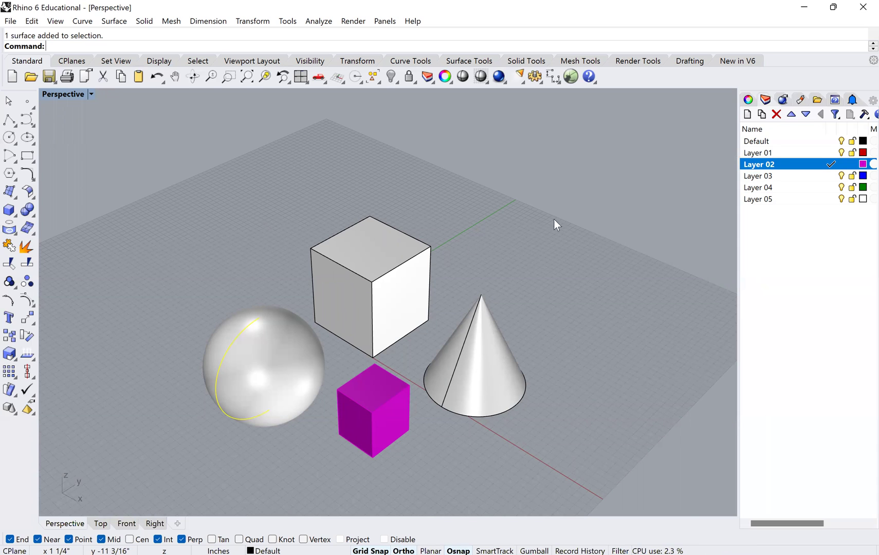
pyautogui.rightClick(758, 156)
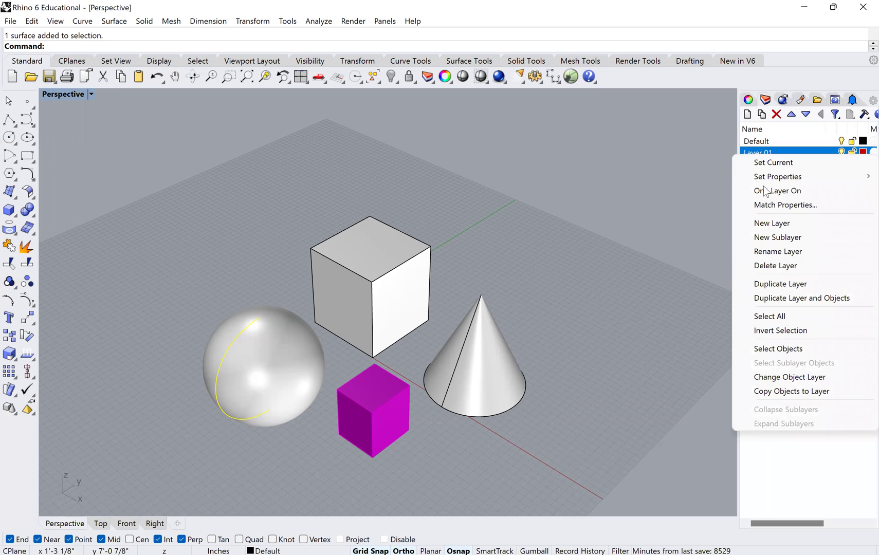
pyautogui.click(787, 383)
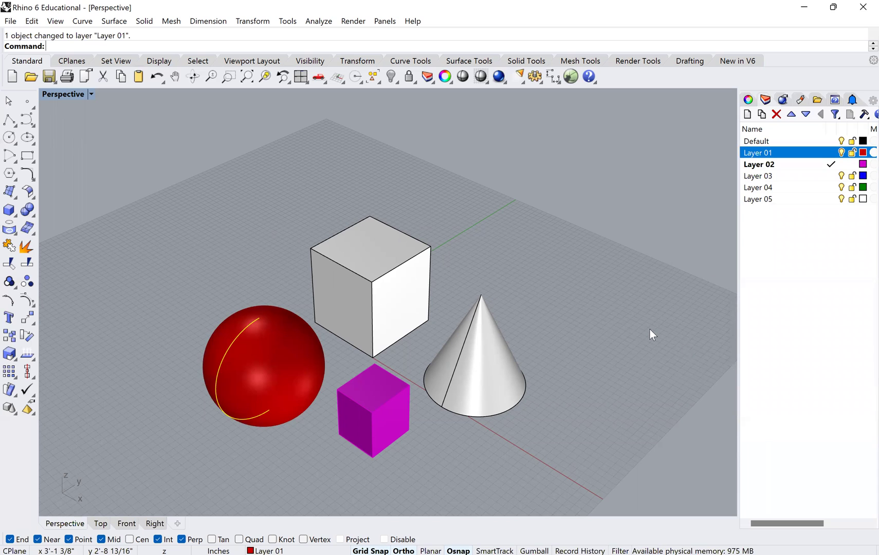
pyautogui.press('Escape')
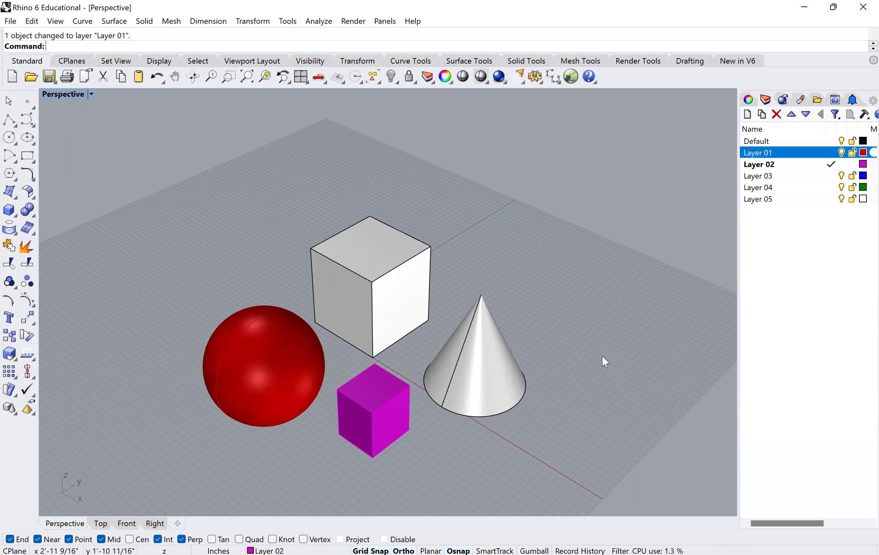
# Move the large white box onto Layer 03.
pyautogui.click(370, 313)
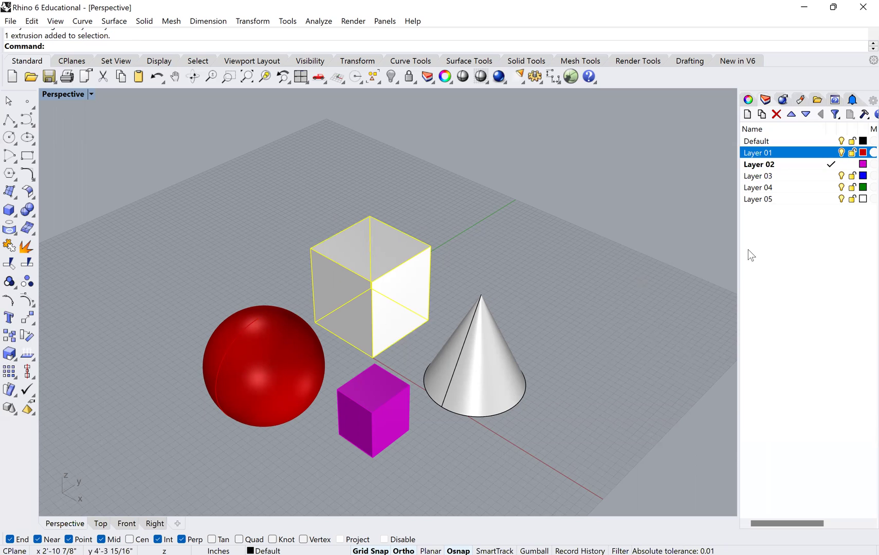
pyautogui.click(753, 177)
pyautogui.rightClick(755, 179)
pyautogui.click(781, 396)
# Move the cone onto Layer 04.
pyautogui.click(493, 346)
pyautogui.click(762, 187)
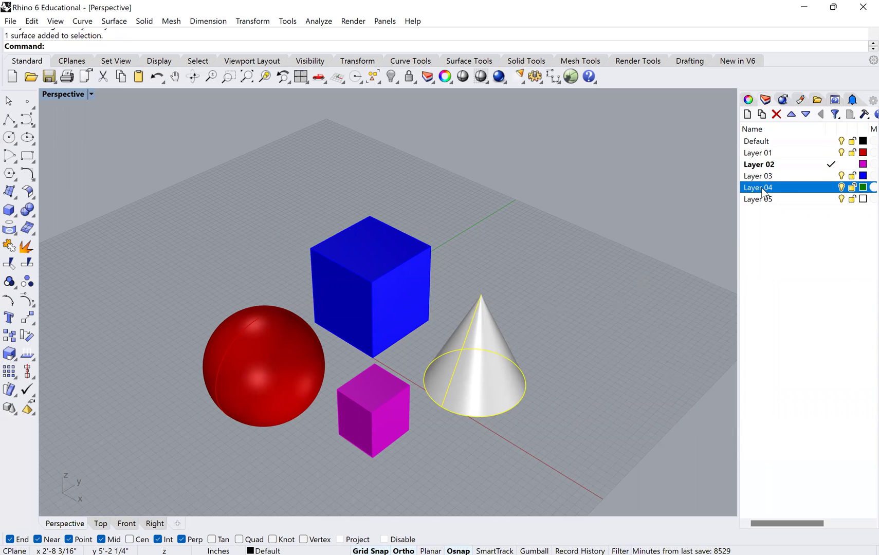
pyautogui.rightClick(761, 188)
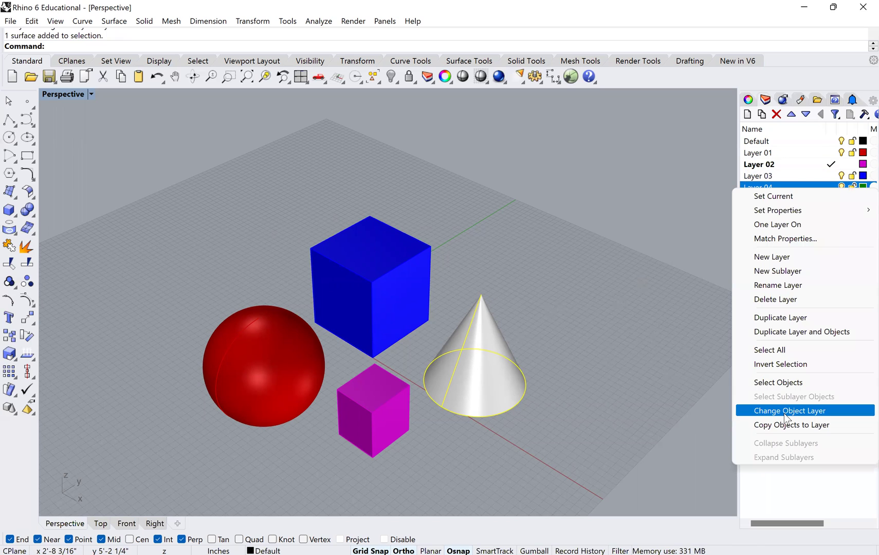
pyautogui.click(785, 411)
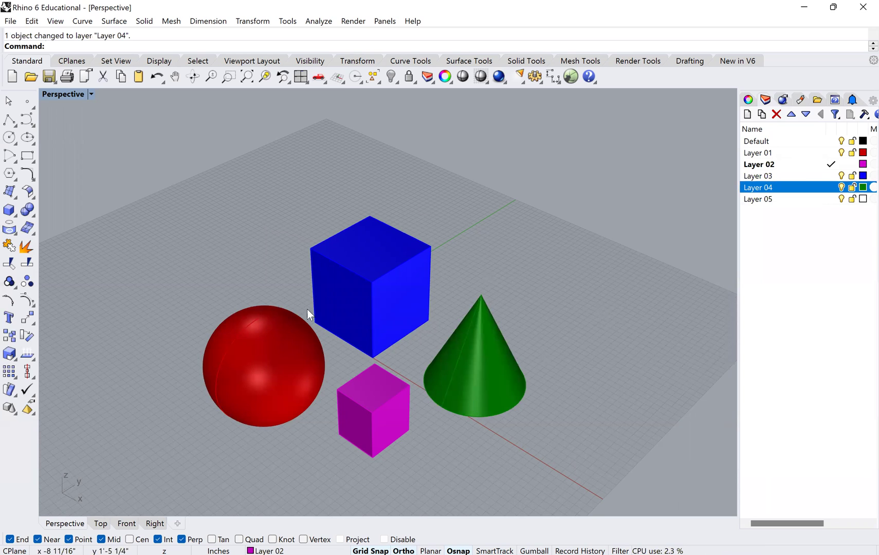
# Rename Layer 02 to 'Magenta', then switch the current layer back to Default.
pyautogui.click(781, 222)
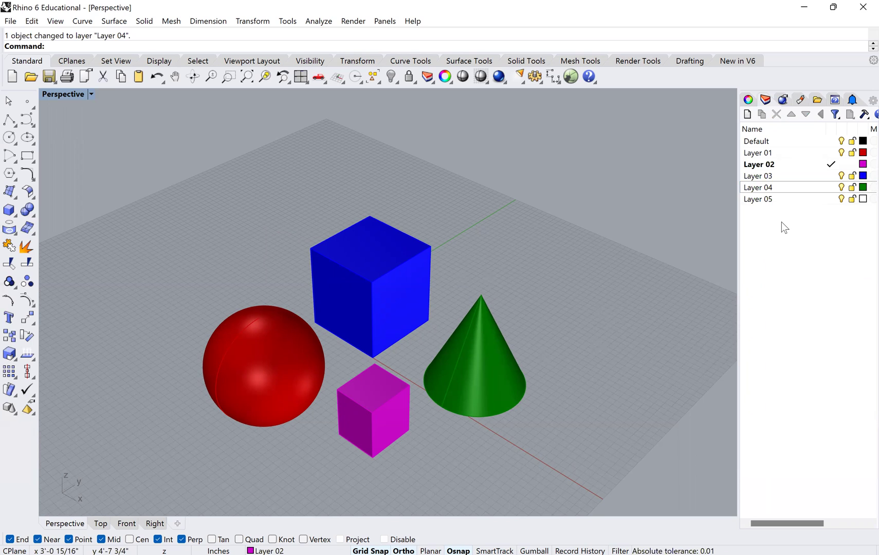
pyautogui.click(759, 168)
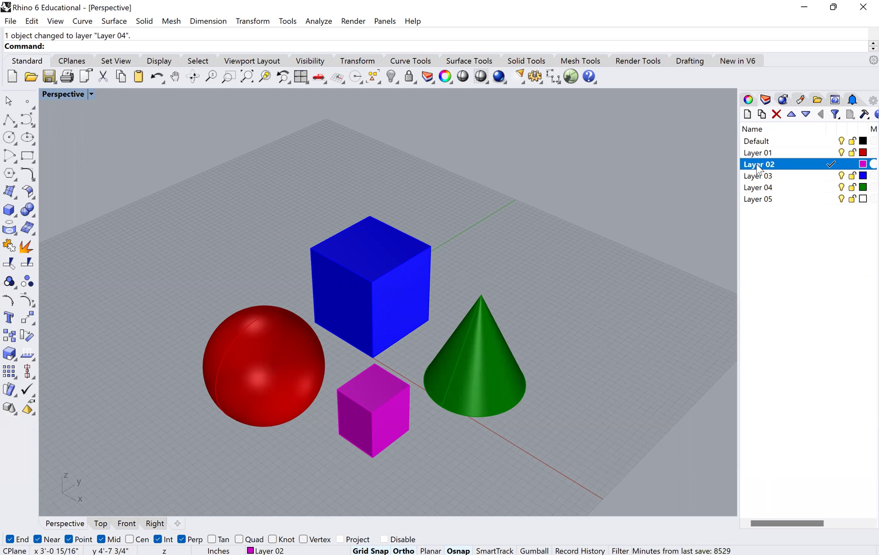
pyautogui.rightClick(759, 169)
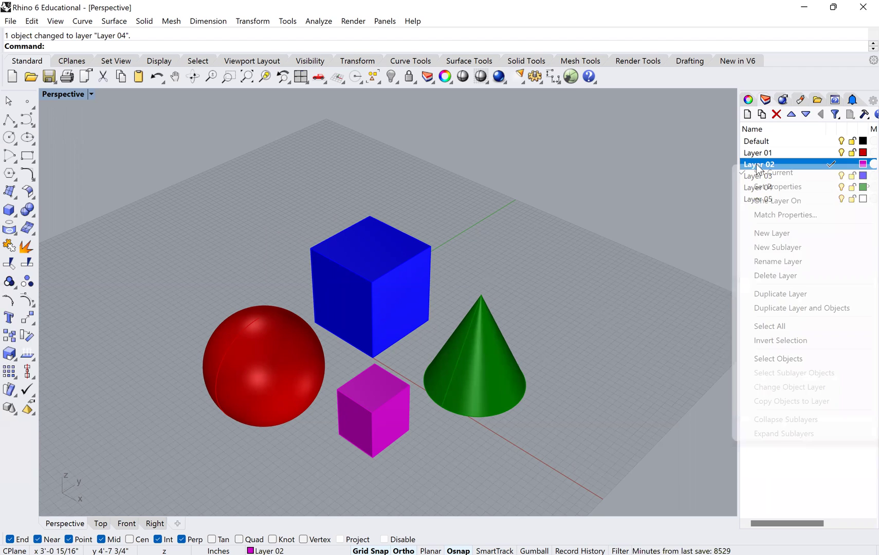
pyautogui.click(762, 262)
pyautogui.write('Magenta')
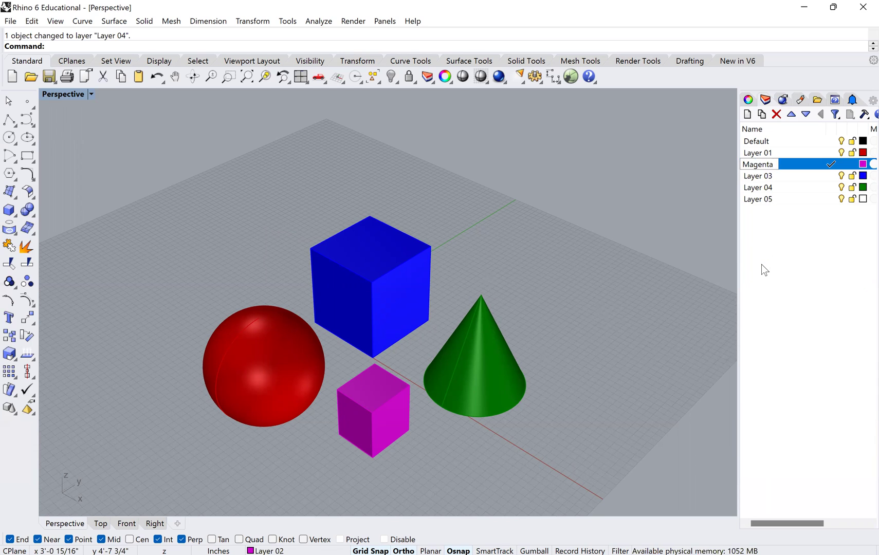
pyautogui.press('Return')
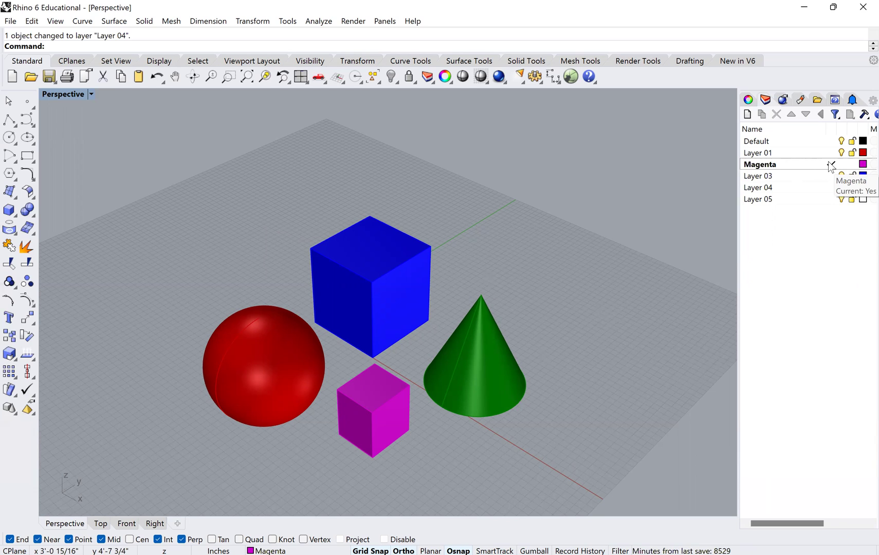
pyautogui.click(830, 140)
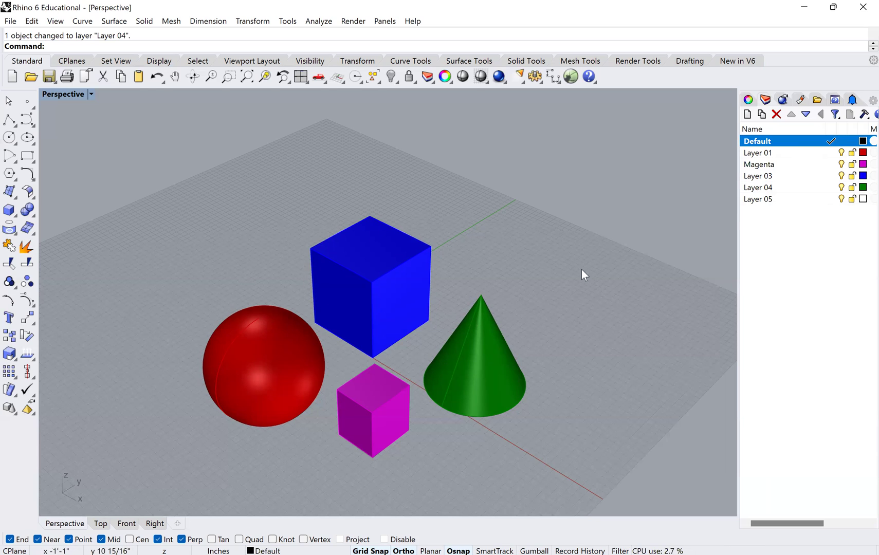
# Lock Layer 01 and test window selections around the shapes, clearing each one.
pyautogui.click(852, 154)
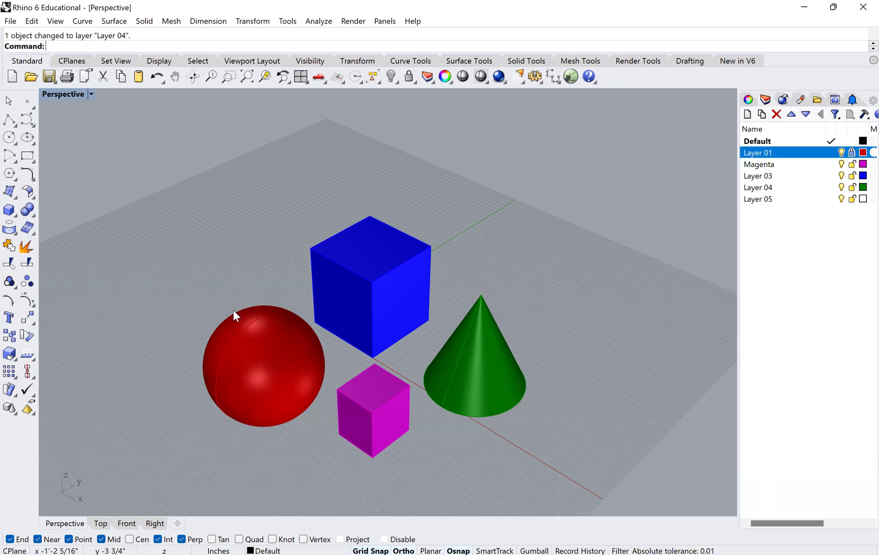
pyautogui.moveTo(183, 254); pyautogui.dragTo(360, 472)
pyautogui.moveTo(200, 314); pyautogui.dragTo(371, 460)
pyautogui.moveTo(88, 167); pyautogui.dragTo(574, 506)
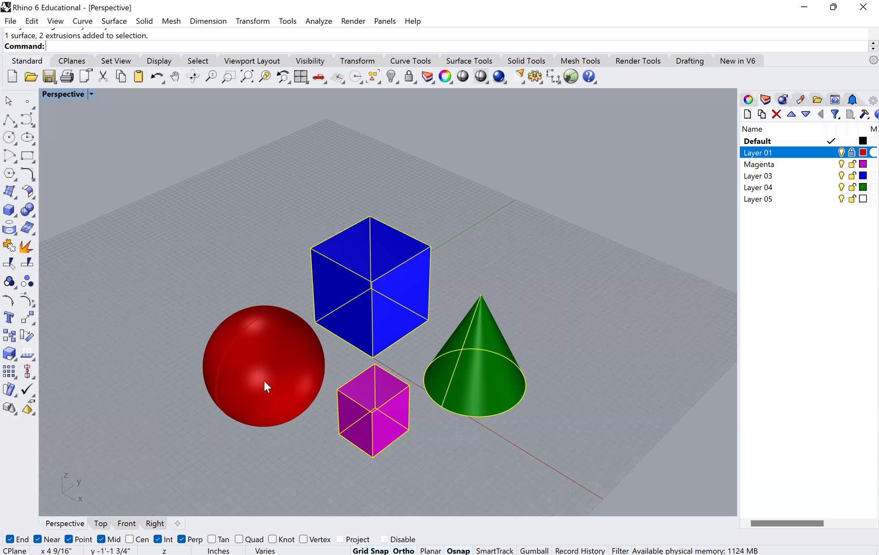
pyautogui.press('Escape')
pyautogui.moveTo(133, 224); pyautogui.dragTo(610, 466)
pyautogui.press('Escape')
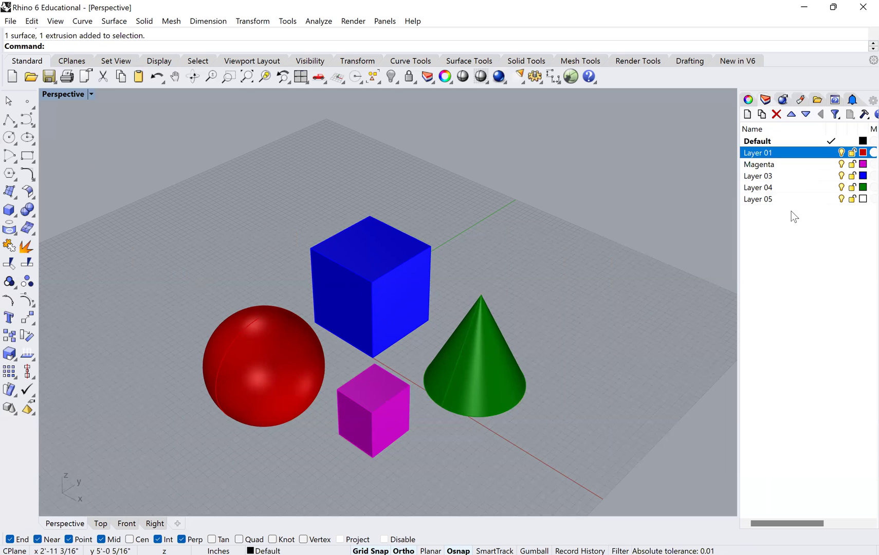
# Toggle Layer 01's visibility off and on twice, then select the magenta box.
pyautogui.click(842, 152)
pyautogui.click(841, 152)
pyautogui.click(842, 152)
pyautogui.click(842, 152)
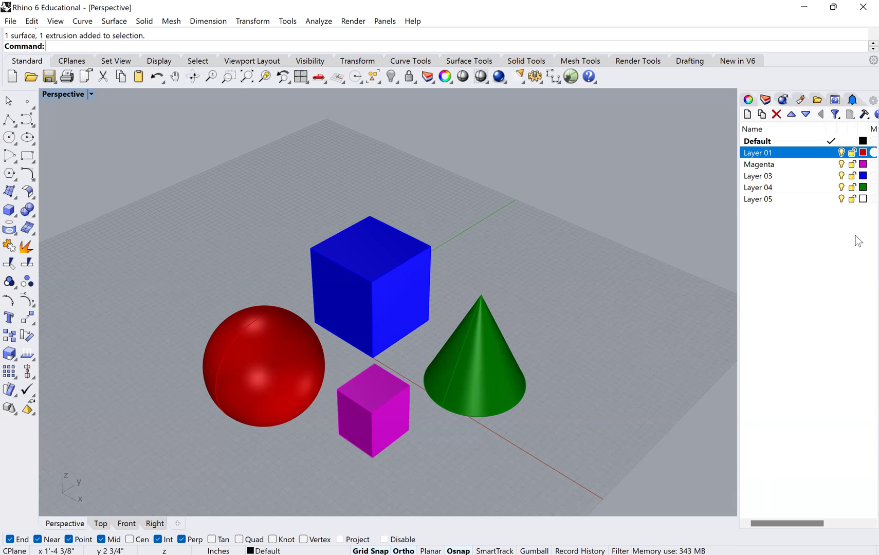
pyautogui.keyDown('shift'); pyautogui.moveTo(442, 432); pyautogui.dragTo(371, 380, button='right'); pyautogui.keyUp('shift')
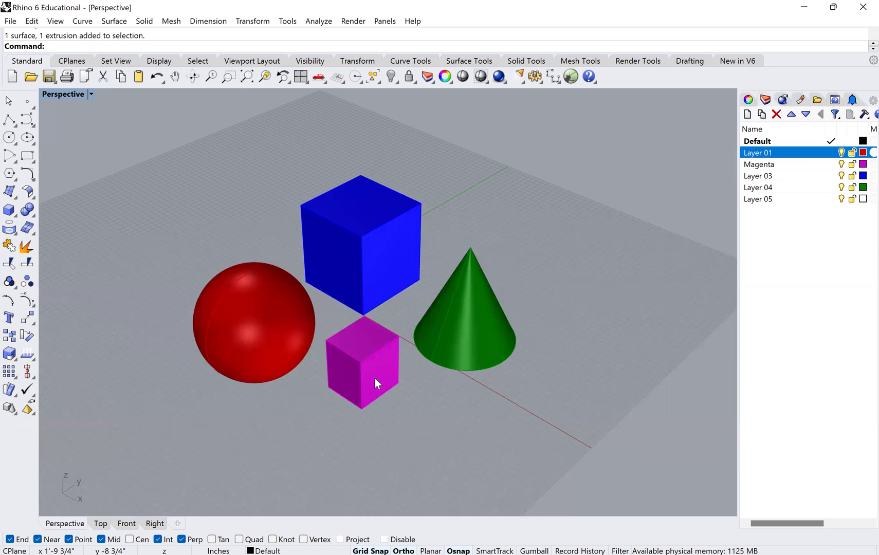
pyautogui.click(374, 377)
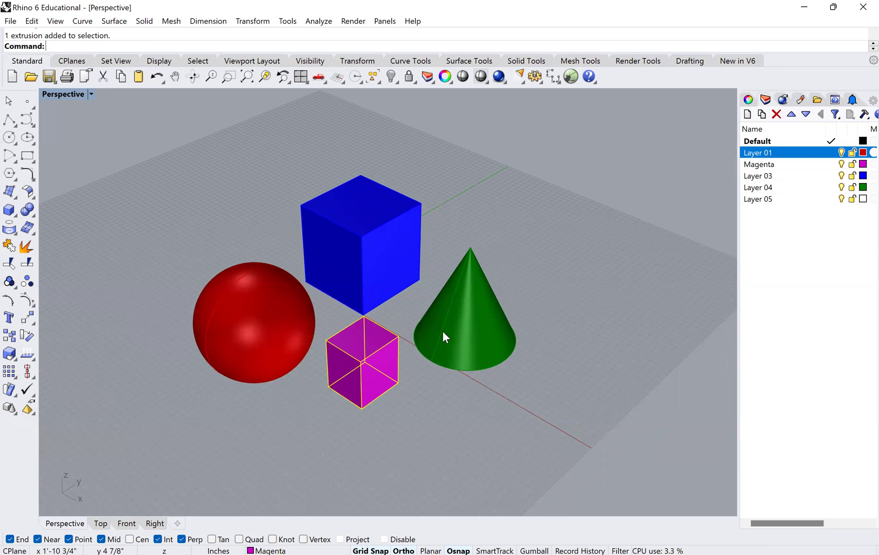
# Move the magenta box against the cone.
pyautogui.write('m')
pyautogui.press('Return')
pyautogui.click(399, 425)
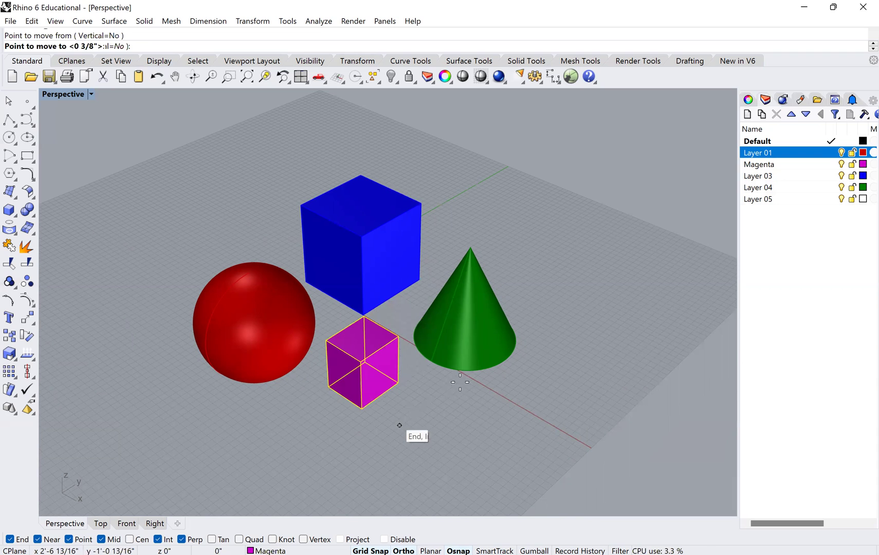
pyautogui.click(453, 389)
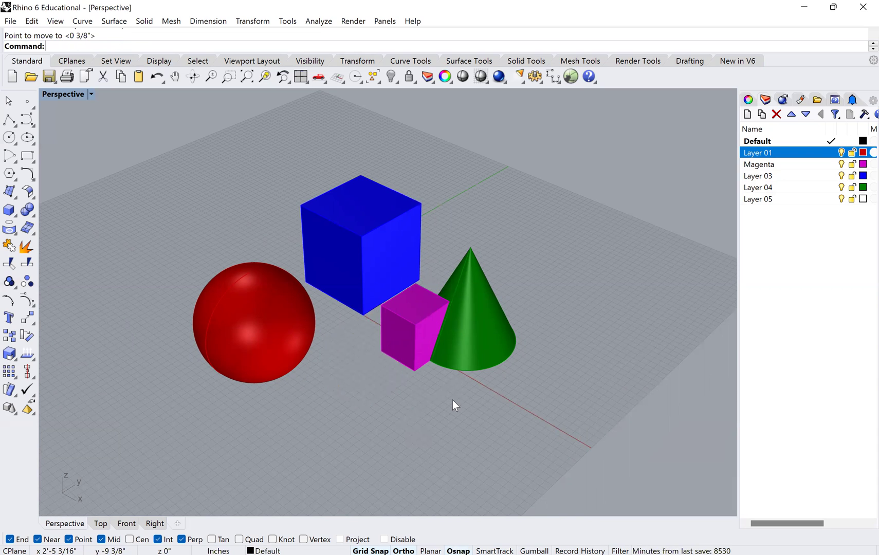
# Select the box and cone and attempt a Boolean union.
pyautogui.moveTo(476, 366); pyautogui.dragTo(404, 346)
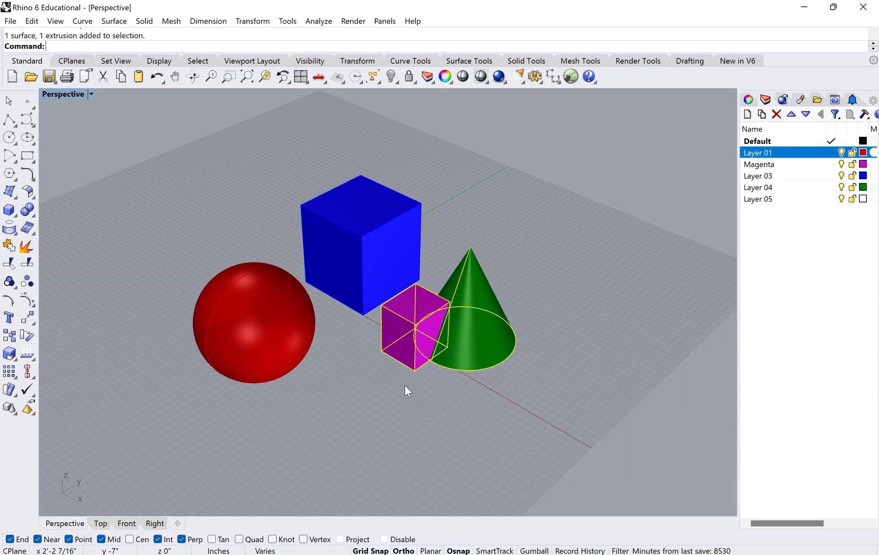
pyautogui.write('Boo')
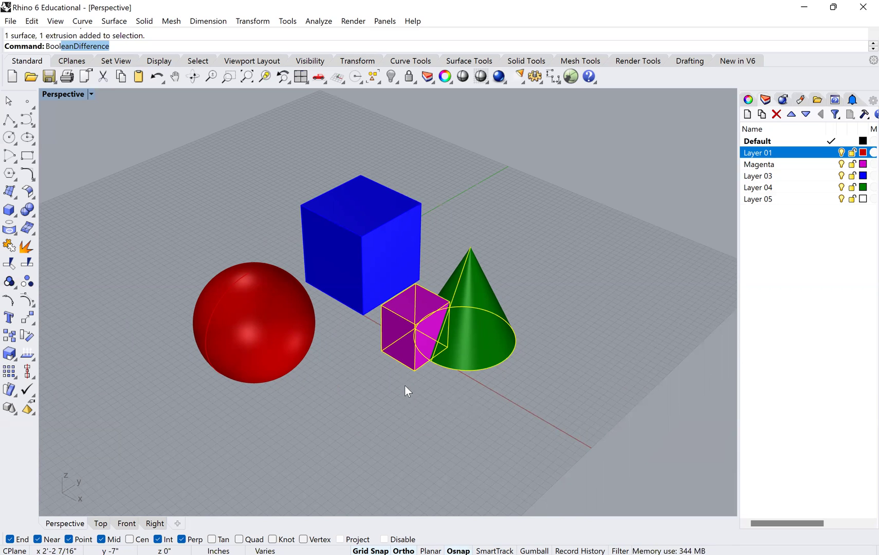
pyautogui.write('leanj')
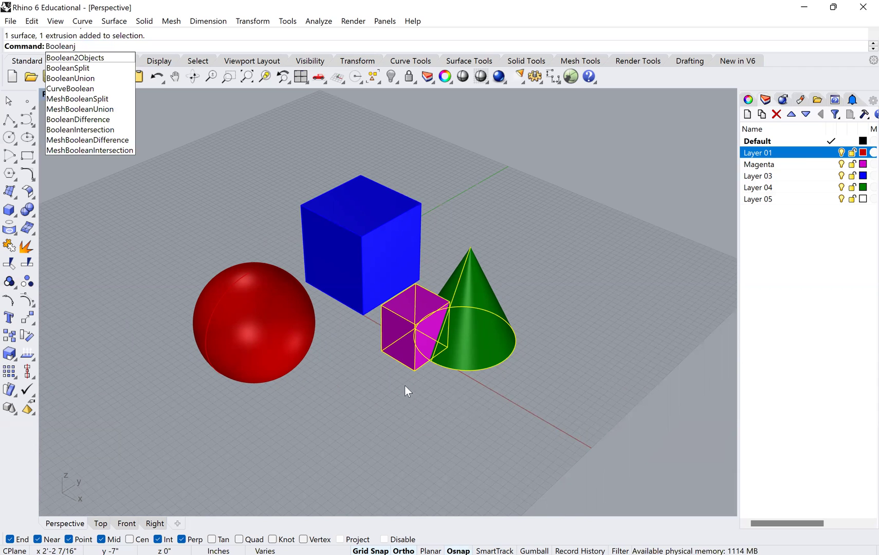
pyautogui.press('Return')
pyautogui.click(404, 388)
# Move the magenta box vertically down with Vertical=Yes so it overlaps the cone.
pyautogui.click(410, 352)
pyautogui.write('m')
pyautogui.press('Return')
pyautogui.write('v')
pyautogui.press('Return')
pyautogui.write('v')
pyautogui.click(363, 266)
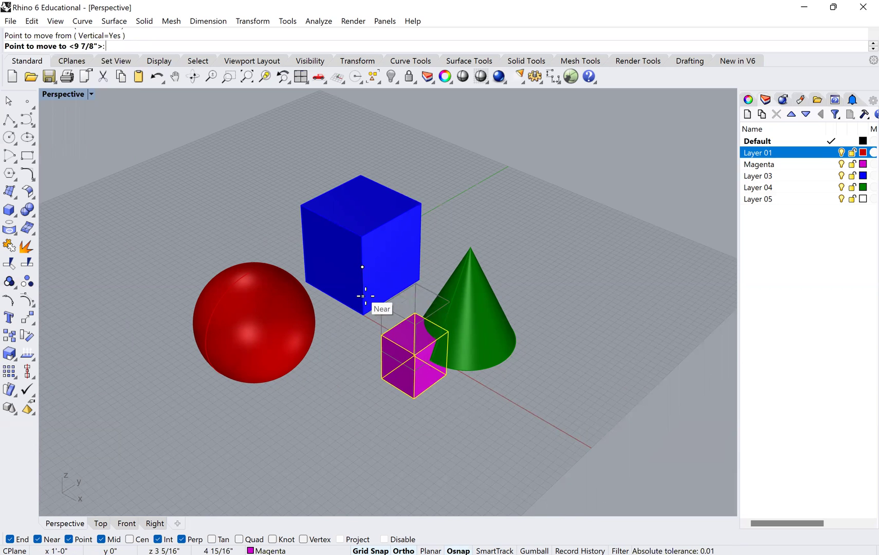
pyautogui.click(337, 362)
# Boolean-union the magenta box and the cone, which reports a failure.
pyautogui.write('Boole')
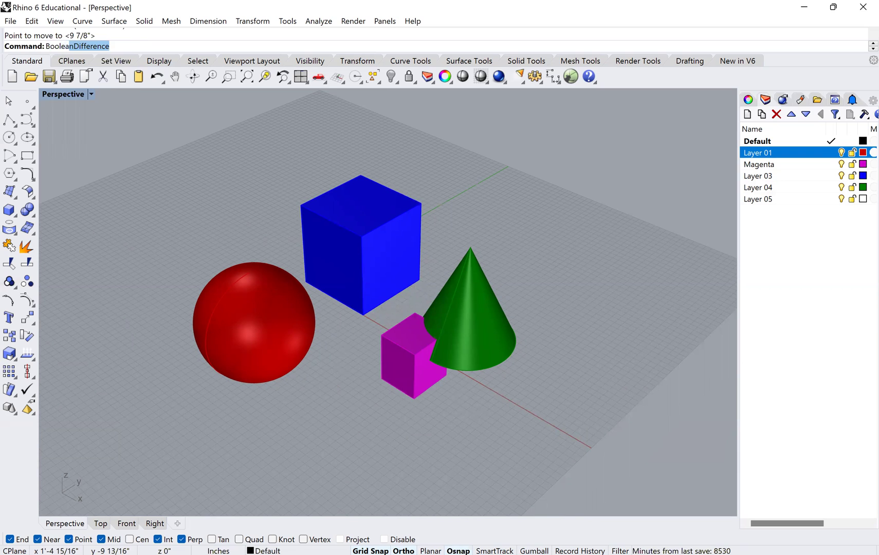
pyautogui.write('anu')
pyautogui.press('Return')
pyautogui.click(384, 339)
pyautogui.click(502, 340)
pyautogui.press('Return')
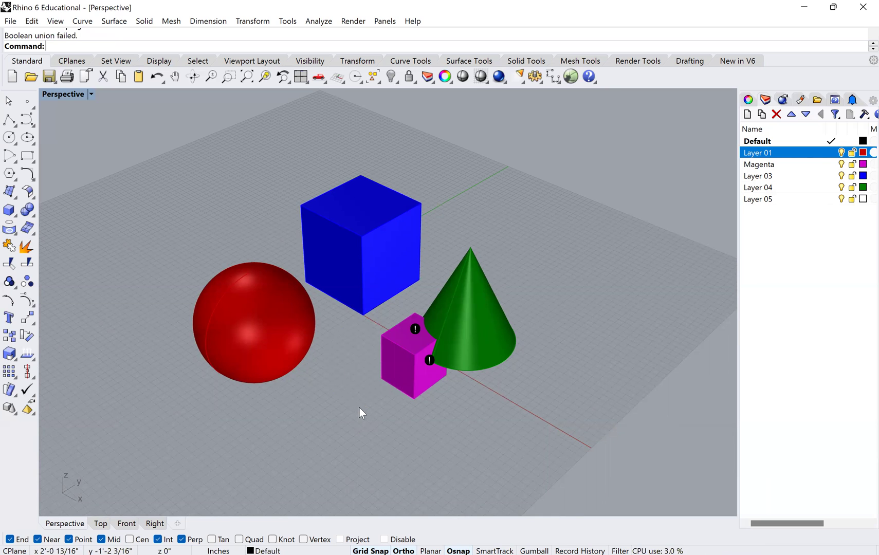
# Cap the open base of the cone.
pyautogui.moveTo(405, 402); pyautogui.dragTo(420, 376, button='right')
pyautogui.moveTo(442, 274); pyautogui.dragTo(343, 231, button='right')
pyautogui.click(294, 218)
pyautogui.press('Home')
pyautogui.click(570, 332)
pyautogui.click(431, 349)
pyautogui.write('Cap')
pyautogui.press('Return')
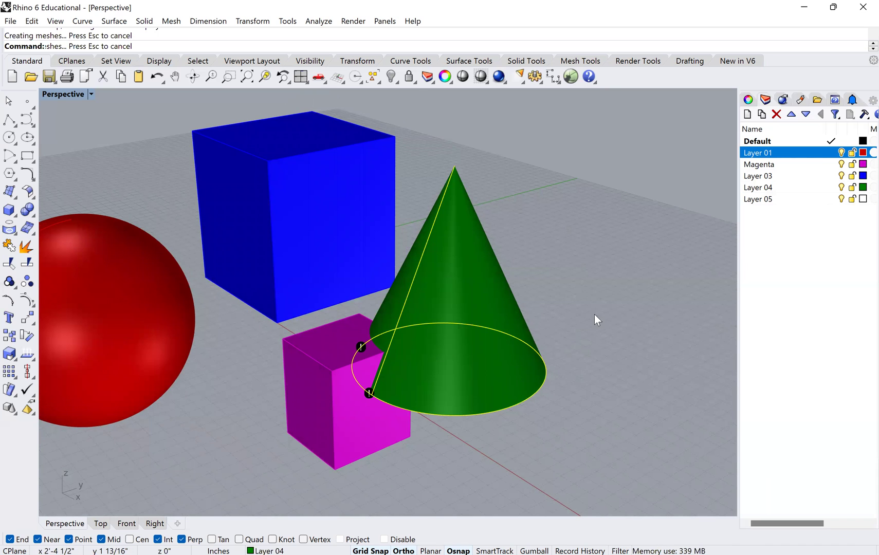
# Boolean-union the capped cone with the magenta box into one magenta solid.
pyautogui.press('Home')
pyautogui.press('Home')
pyautogui.click(451, 288)
pyautogui.press('Home')
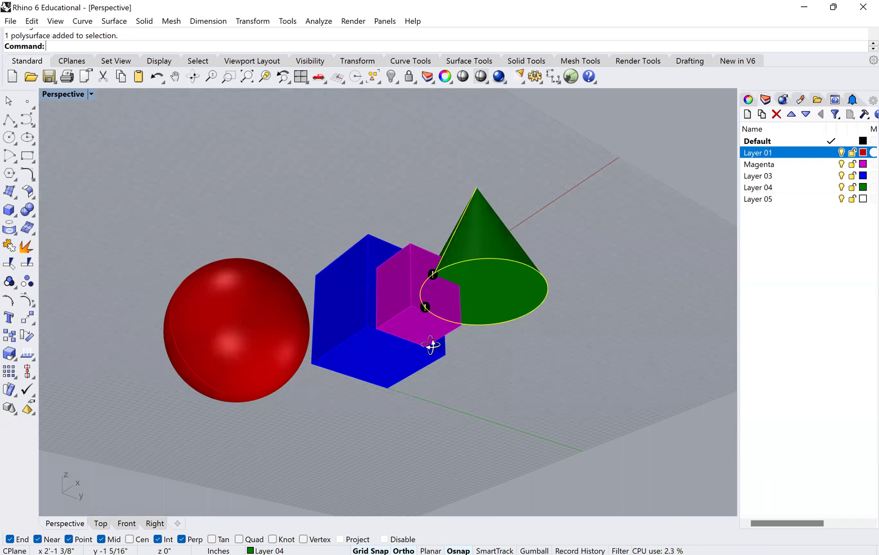
pyautogui.press('Home')
pyautogui.click(430, 360)
pyautogui.write('Boolea')
pyautogui.press('Return')
pyautogui.press('Home')
pyautogui.moveTo(464, 409); pyautogui.dragTo(440, 270, button='right')
pyautogui.click(431, 415)
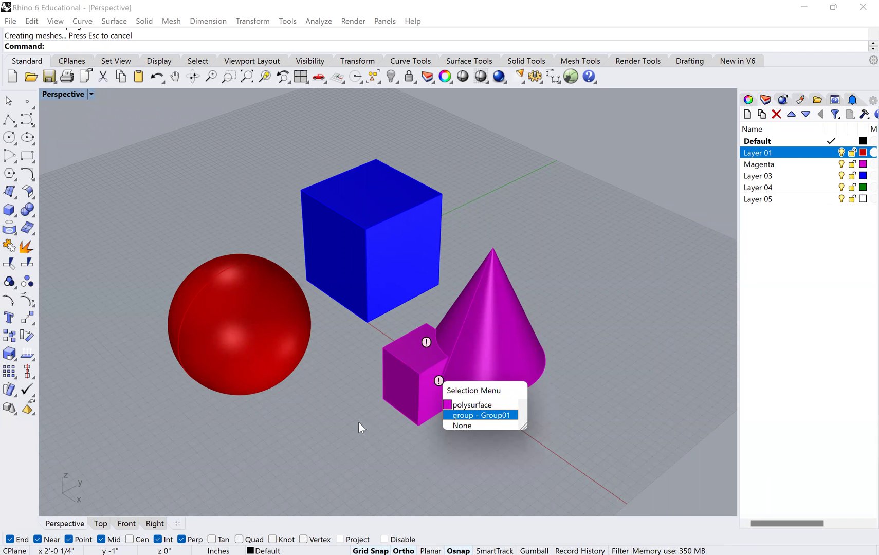
pyautogui.click(415, 400)
pyautogui.moveTo(435, 395); pyautogui.dragTo(481, 368, button='right')
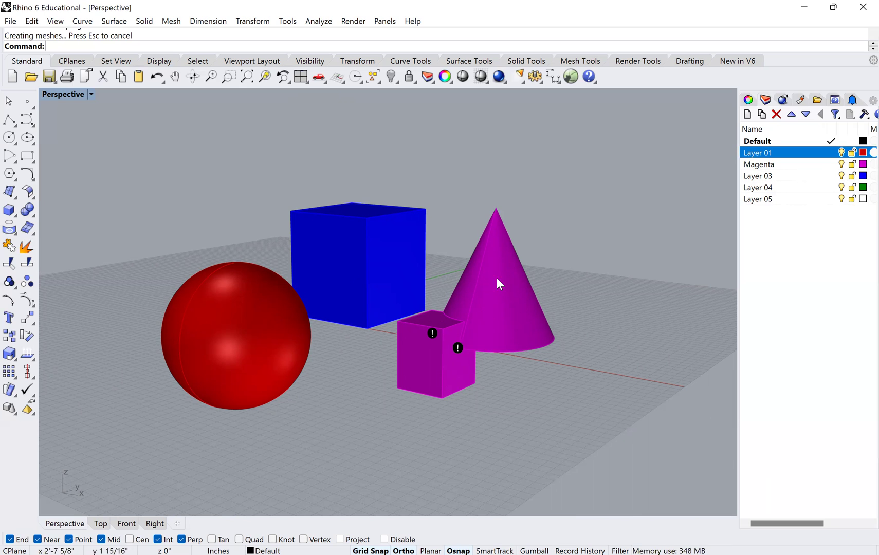
pyautogui.moveTo(477, 354); pyautogui.dragTo(482, 366, button='right')
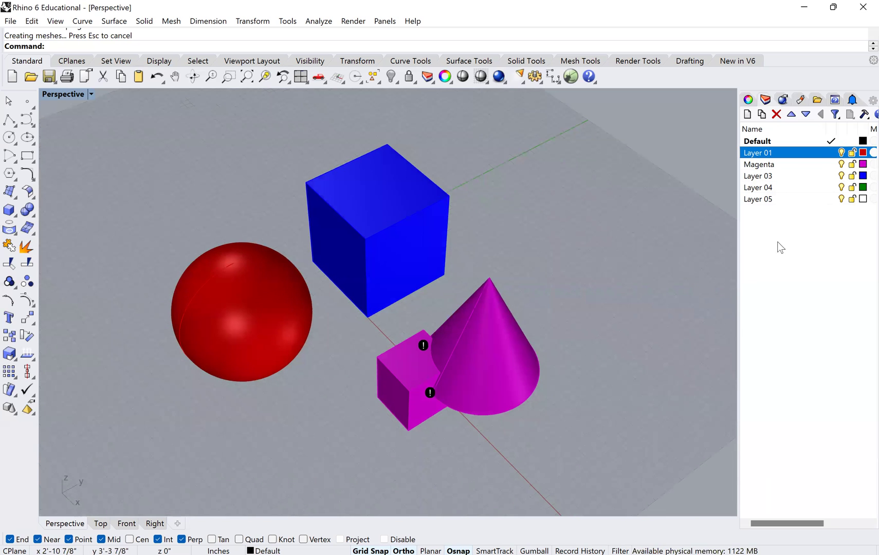
# Make Layer 04 a sublayer of Layer 01 in the Layers panel.
pyautogui.click(753, 189)
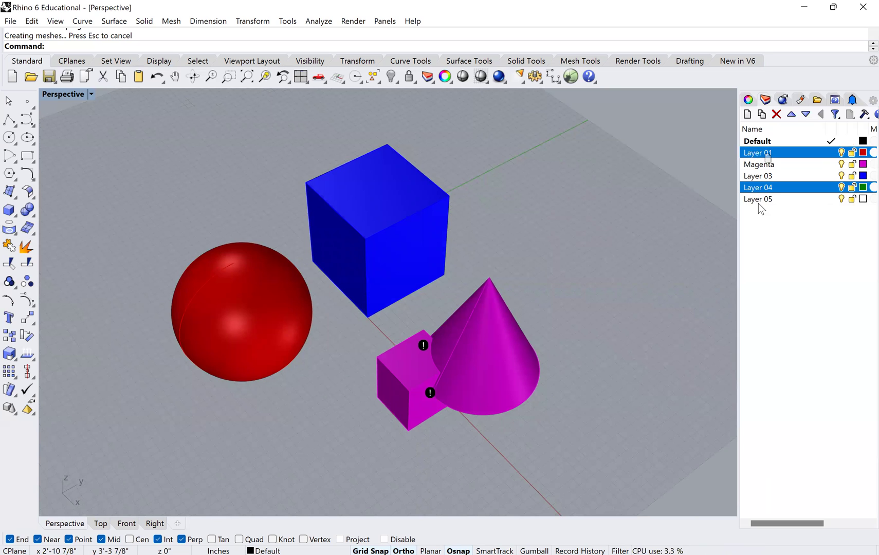
pyautogui.moveTo(759, 189); pyautogui.dragTo(753, 153)
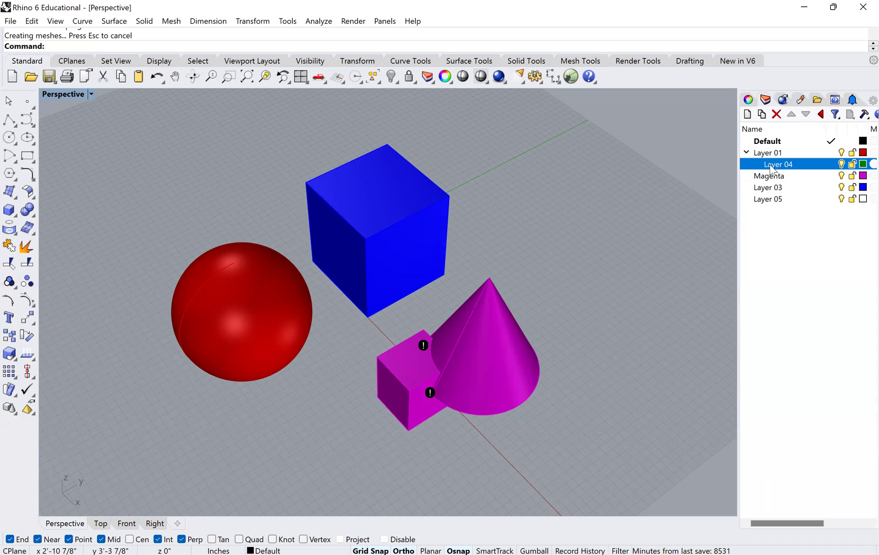
pyautogui.moveTo(764, 161)
pyautogui.mouseDown()
pyautogui.moveTo(743, 160)
pyautogui.moveTo(776, 169)
pyautogui.mouseUp()
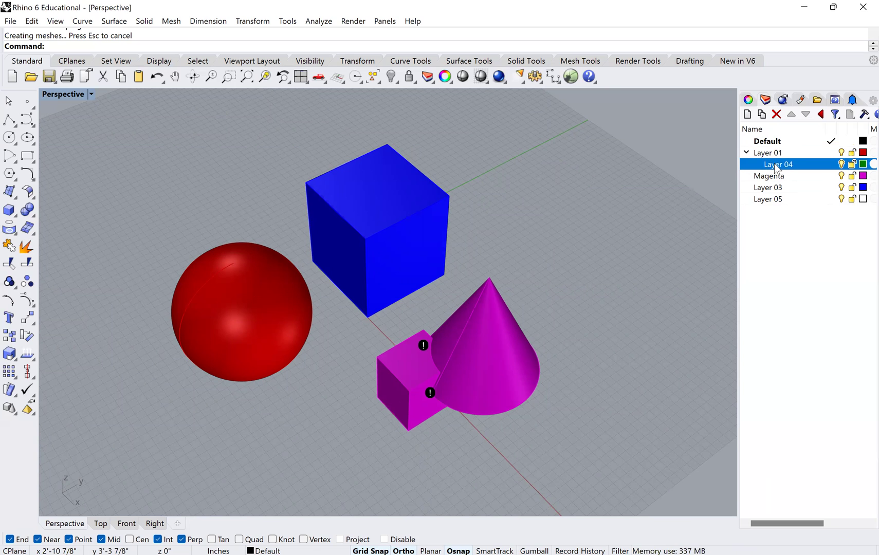
pyautogui.rightClick(777, 168)
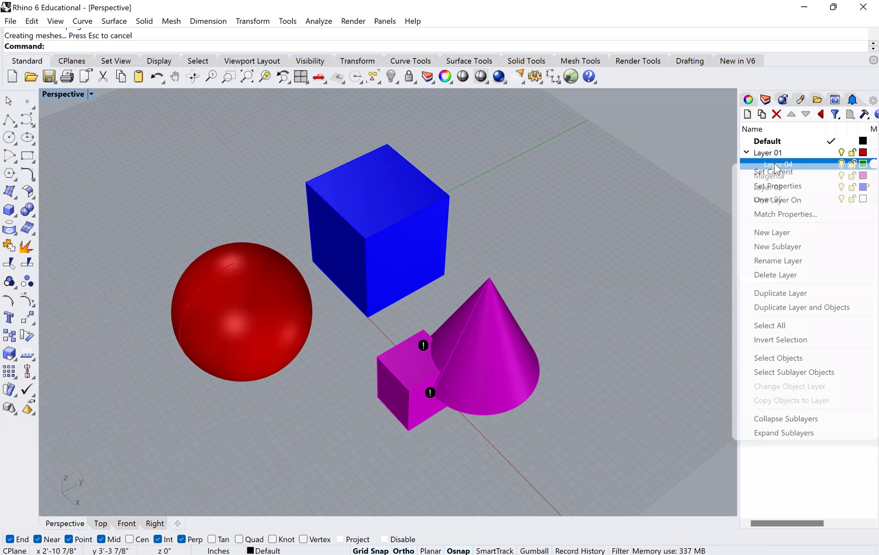
pyautogui.click(680, 201)
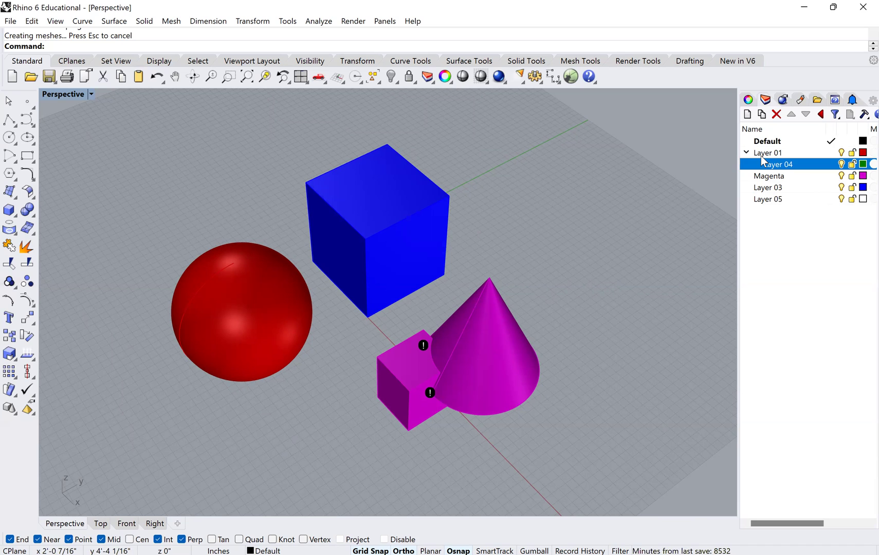
# Place Magenta under Layer 01 and toggle Layer 01's visibility off and on twice.
pyautogui.click(841, 155)
pyautogui.click(841, 155)
pyautogui.click(842, 154)
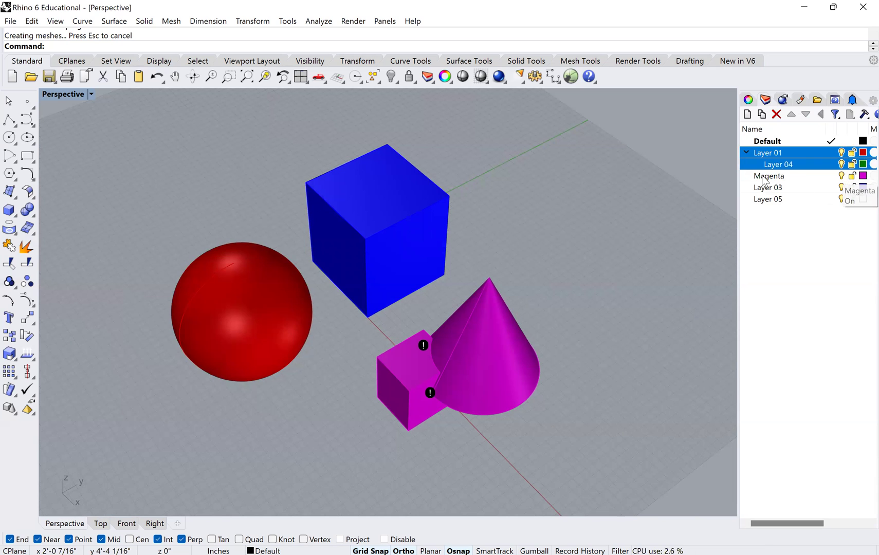
pyautogui.click(768, 177)
pyautogui.click(842, 154)
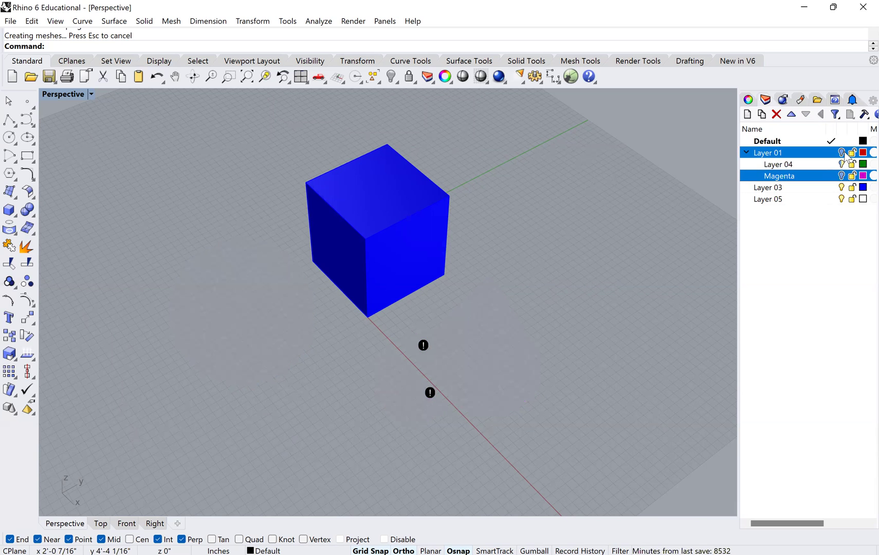
pyautogui.click(842, 153)
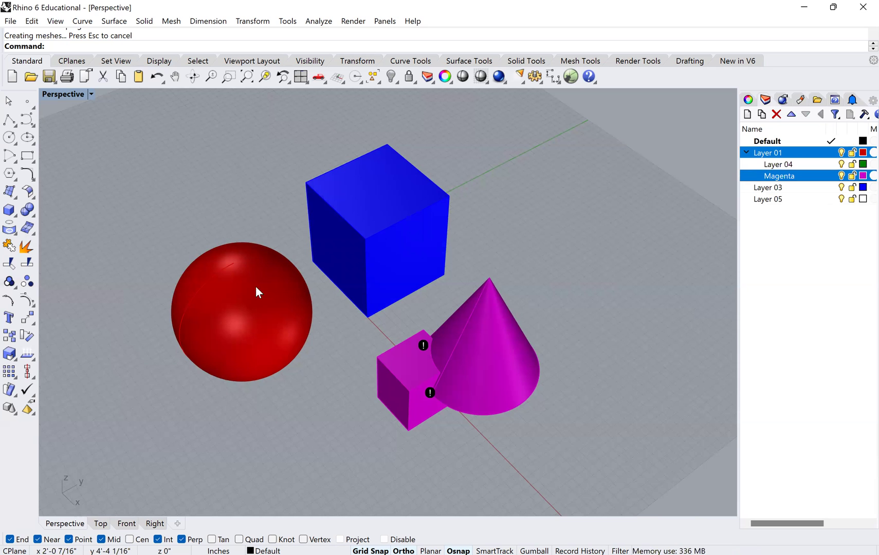
pyautogui.scroll(-4, 342, 295)
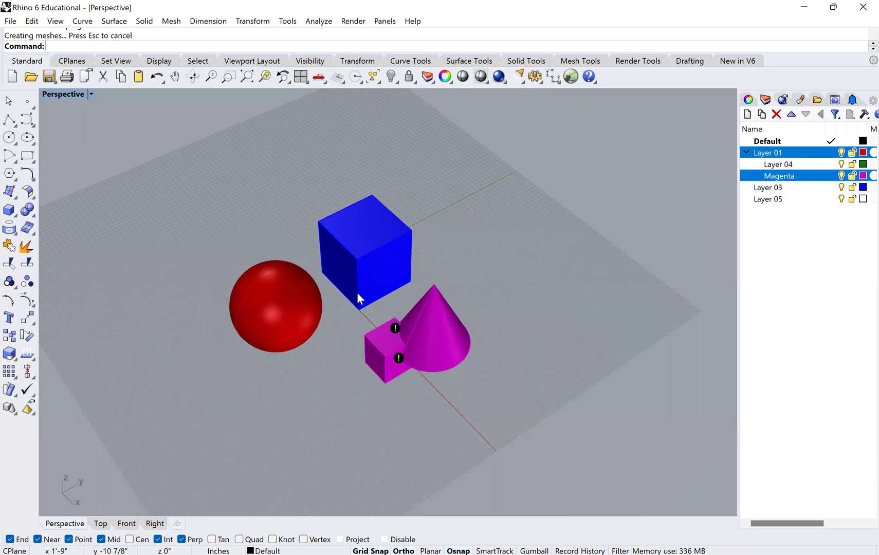
pyautogui.scroll(3, 381, 306)
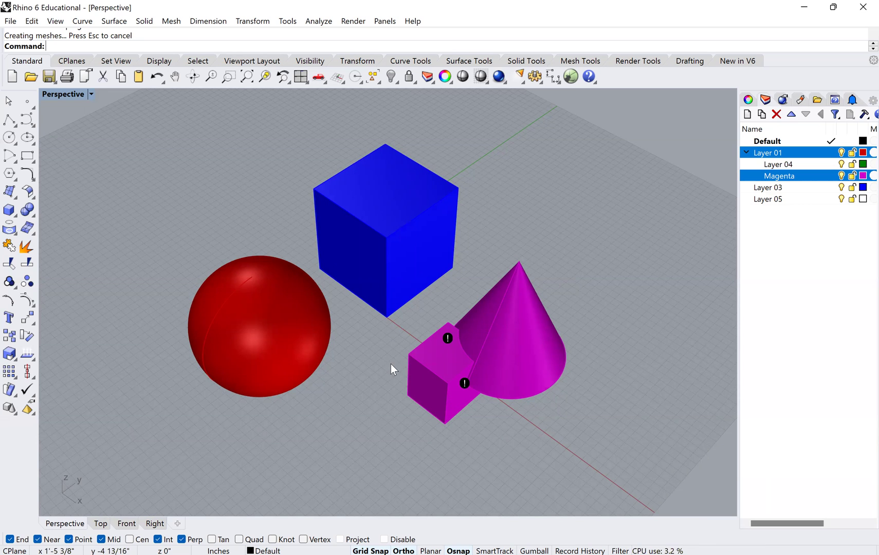
pyautogui.keyDown('shift'); pyautogui.moveTo(392, 374); pyautogui.dragTo(402, 402, button='right'); pyautogui.keyUp('shift')
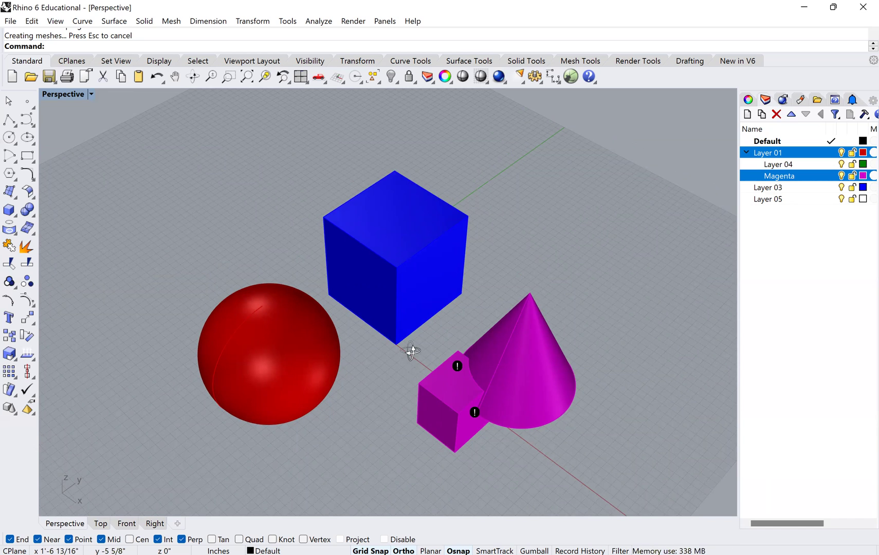
pyautogui.moveTo(412, 351); pyautogui.dragTo(411, 351, button='right')
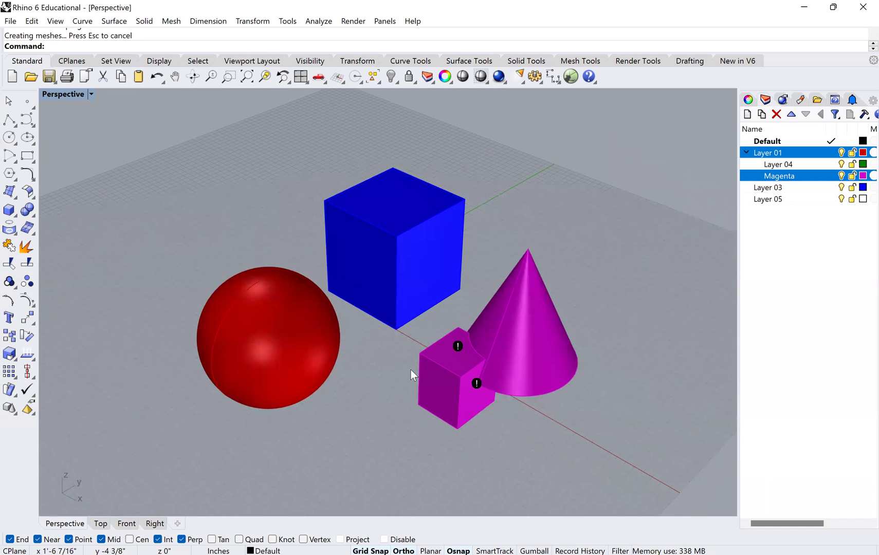